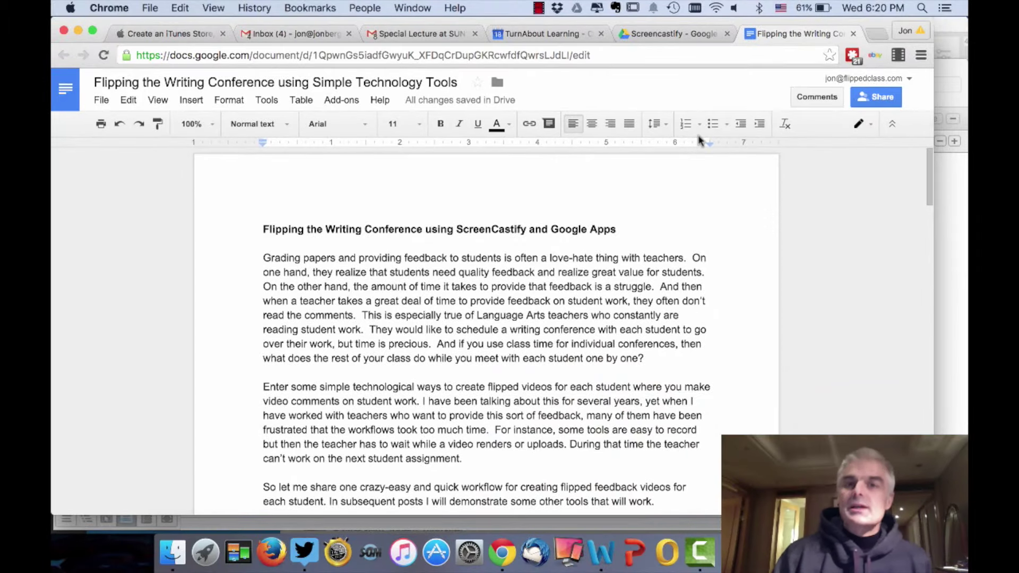
# - Load screencastify.com in a fresh browser tab
pyautogui.click(872, 35)
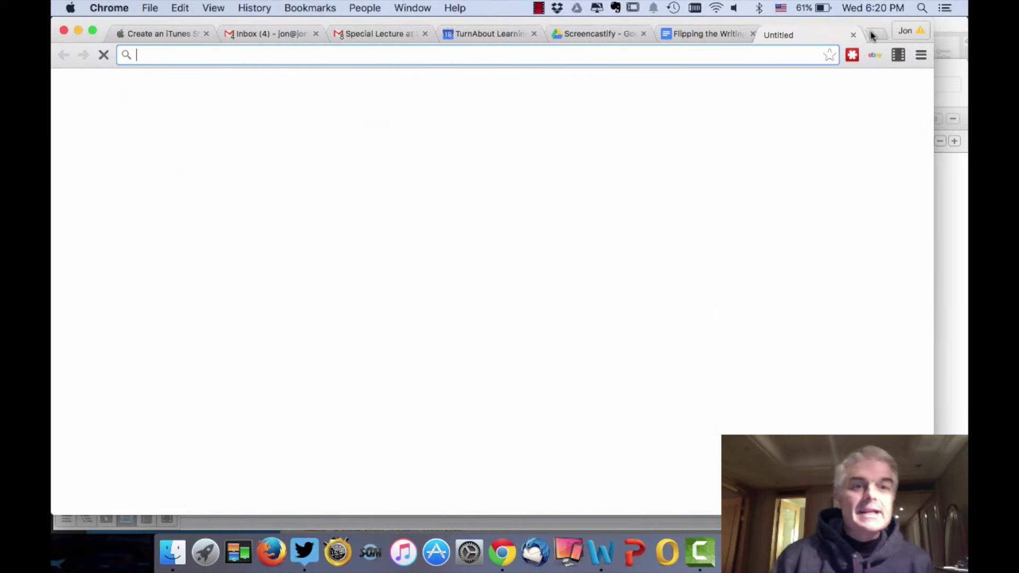
pyautogui.write('s')
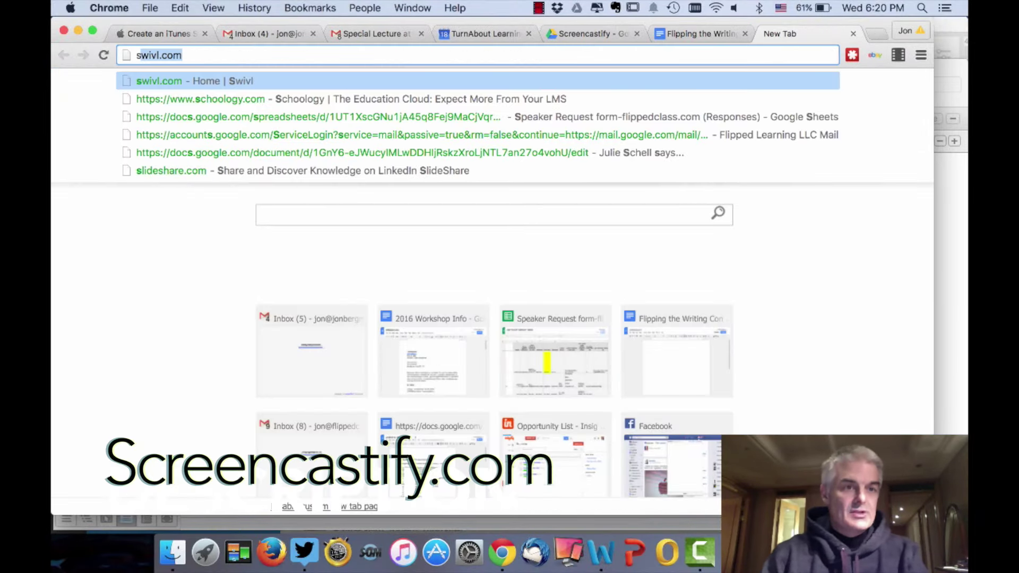
pyautogui.press('BackSpace')
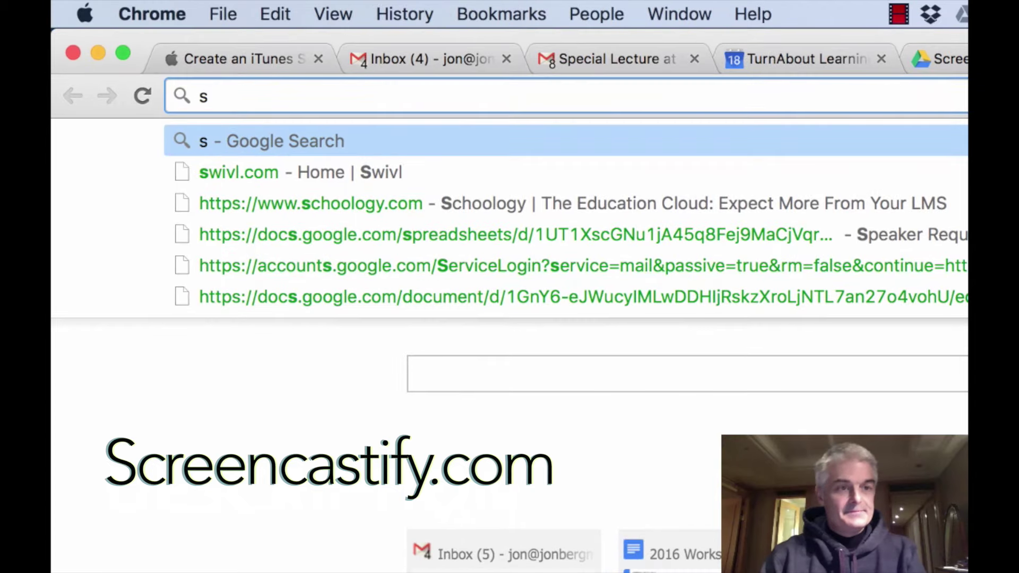
pyautogui.write('cree')
pyautogui.press('Return')
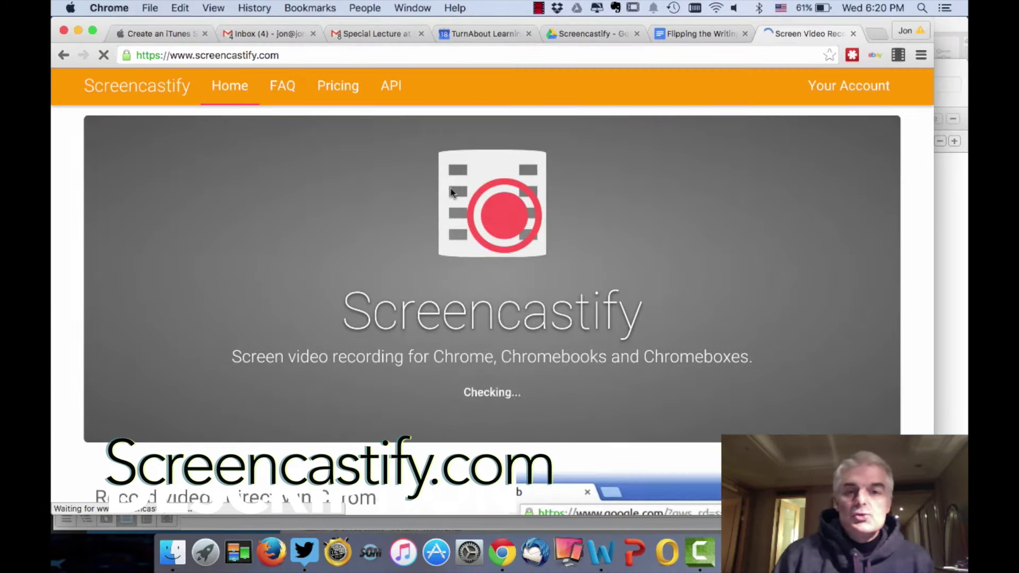
# - Check the homepage's installed message, then return to the writing conference document
pyautogui.scroll(-3, 451, 192)
pyautogui.scroll(3, 452, 208)
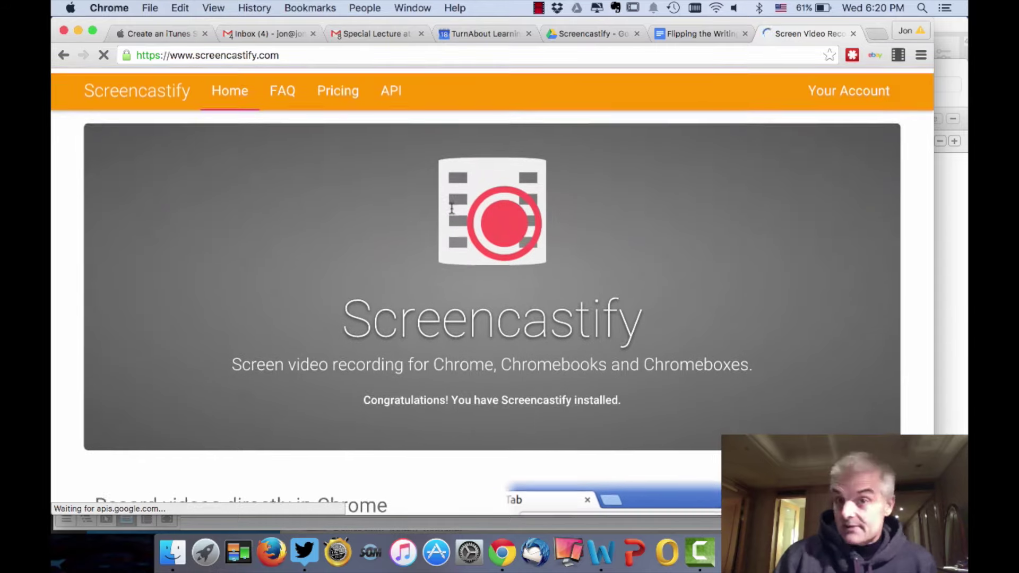
pyautogui.scroll(-5, 451, 208)
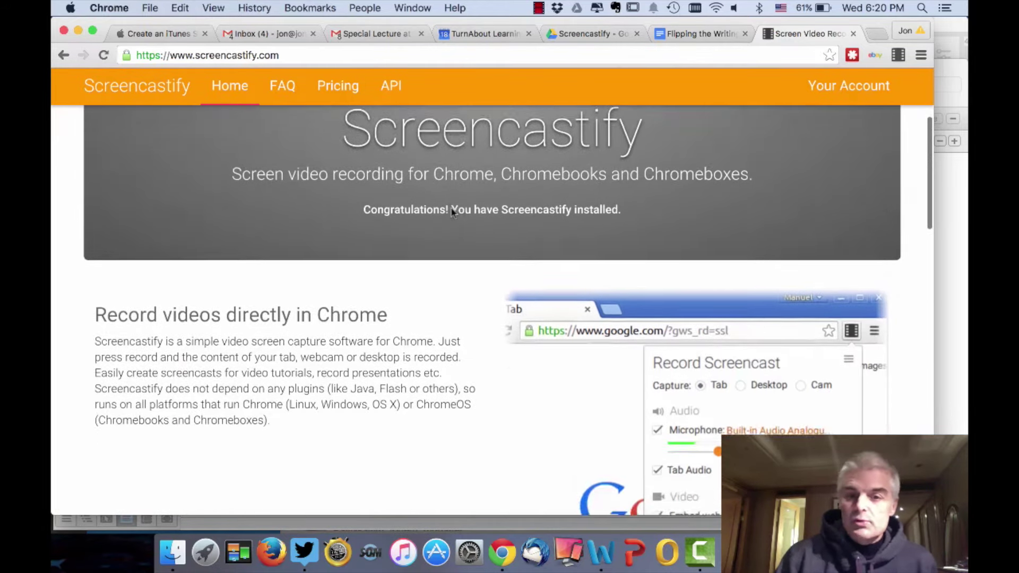
pyautogui.scroll(-2, 452, 211)
pyautogui.scroll(5, 453, 213)
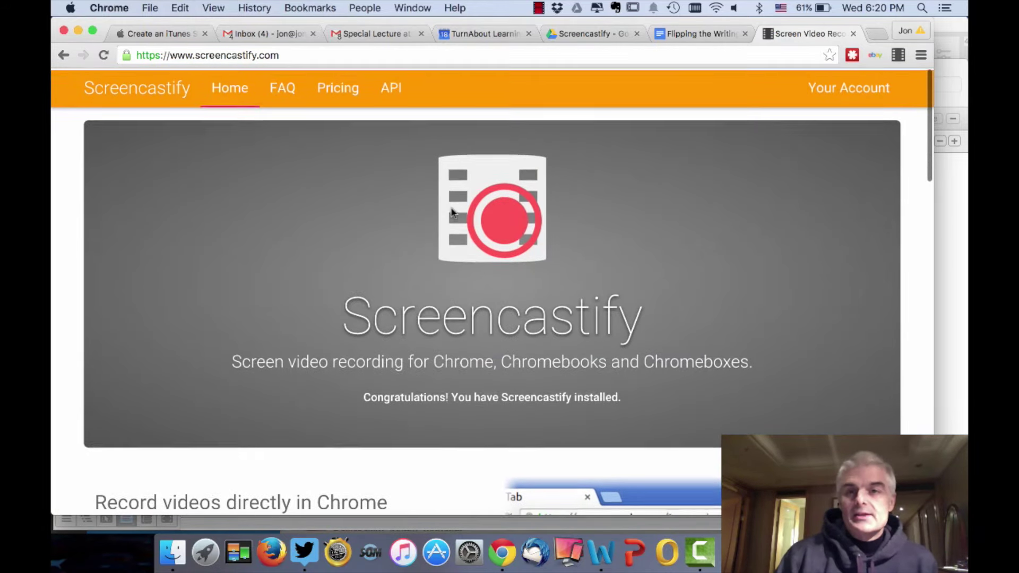
pyautogui.click(677, 37)
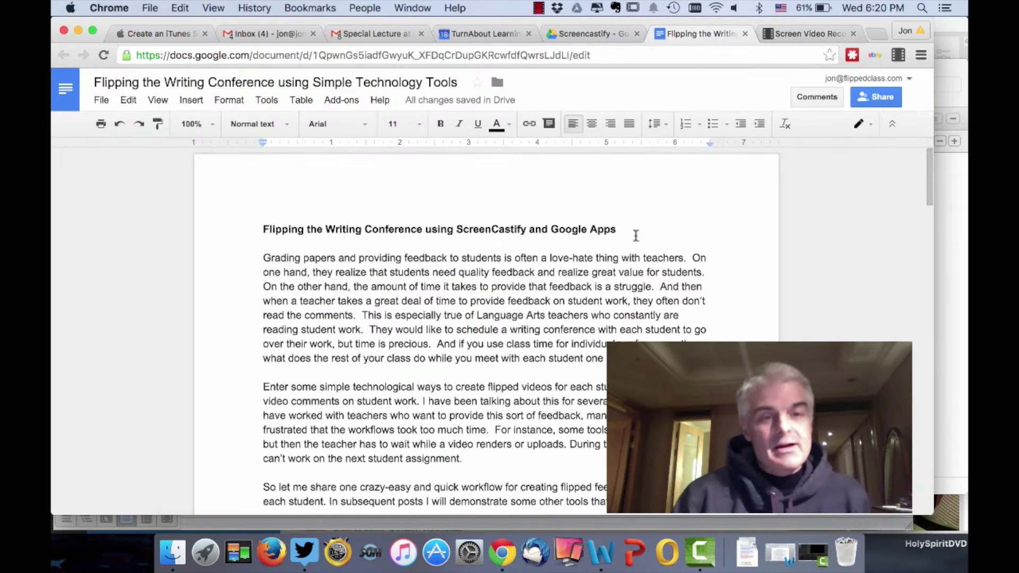
# - Put the cursor after "This is" in the first paragraph of 'Flipping the Writing Conference' and scroll the draft
pyautogui.moveTo(347, 229); pyautogui.dragTo(393, 317)
pyautogui.click(392, 316)
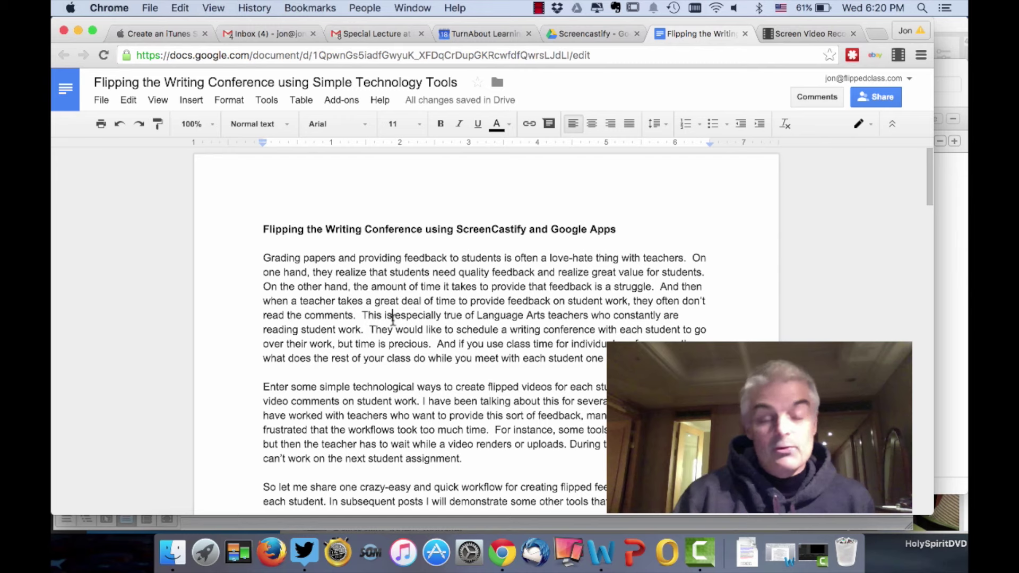
pyautogui.scroll(-2, 393, 318)
pyautogui.scroll(-1, 382, 308)
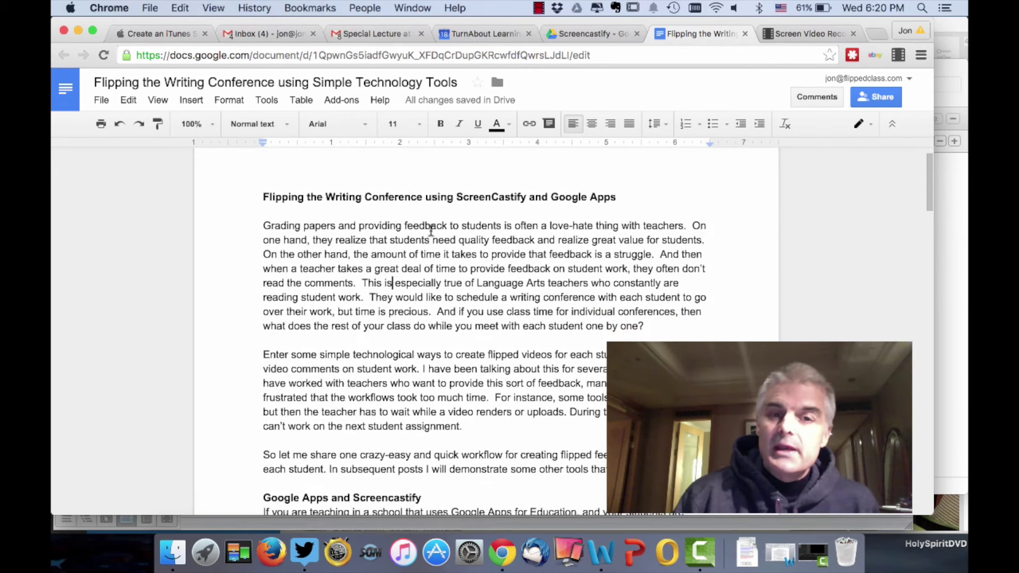
pyautogui.scroll(1, 468, 284)
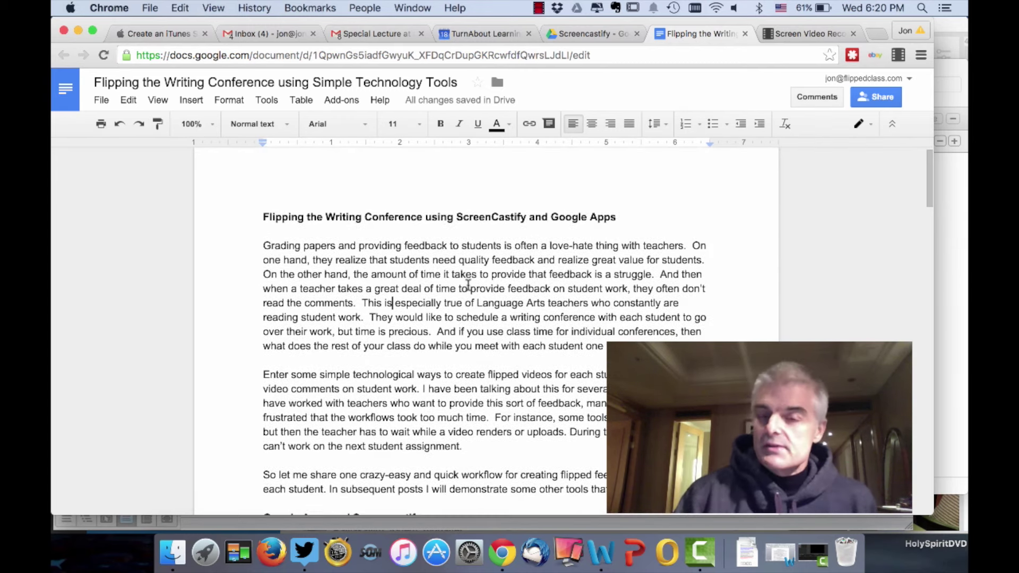
pyautogui.scroll(-2, 468, 285)
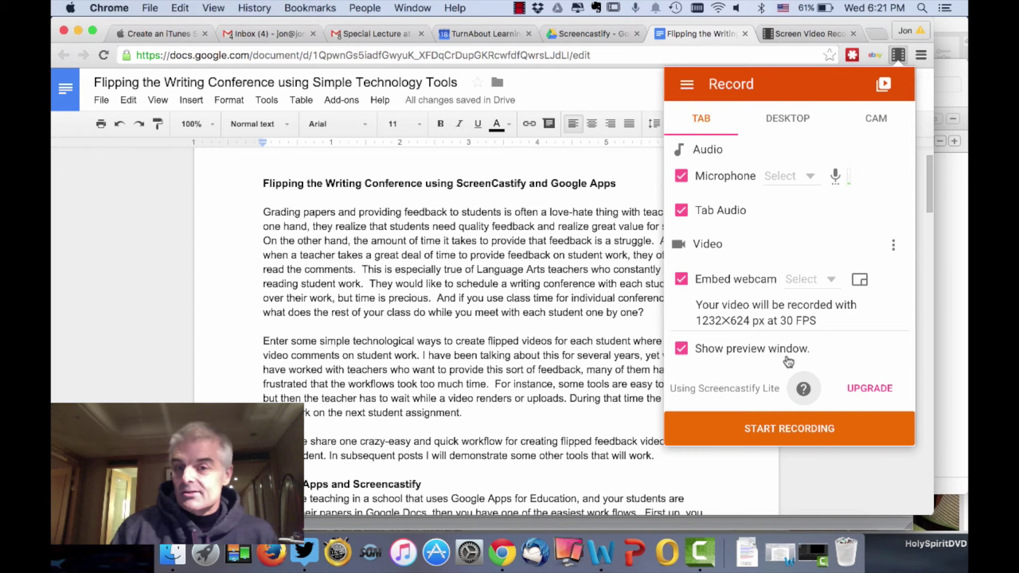
# - Start recording the document tab with microphone and embedded webcam
pyautogui.press('Escape')
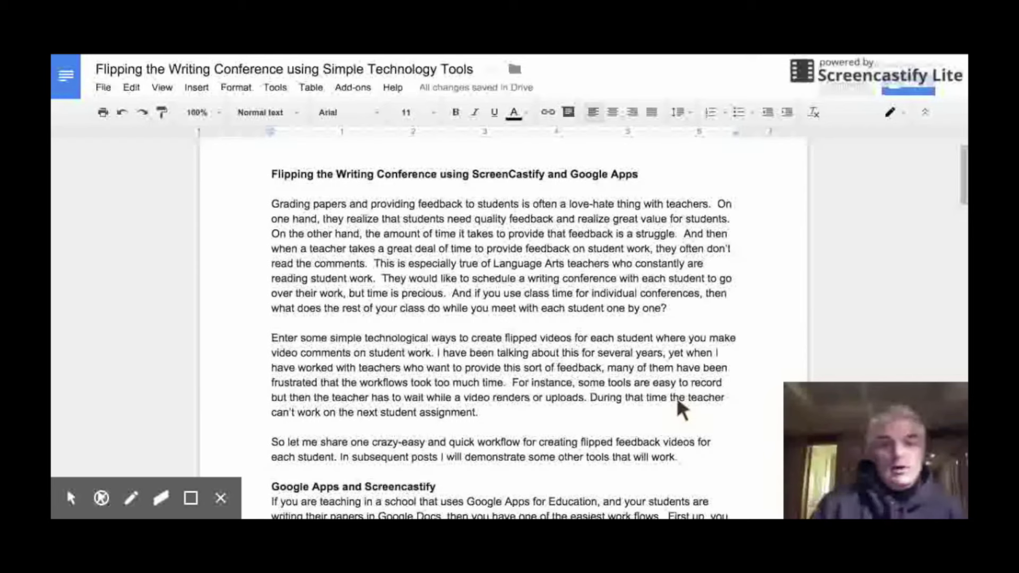
# - Highlight passages in the first paragraph and the Enter paragraph while narrating
pyautogui.scroll(-2, 681, 407)
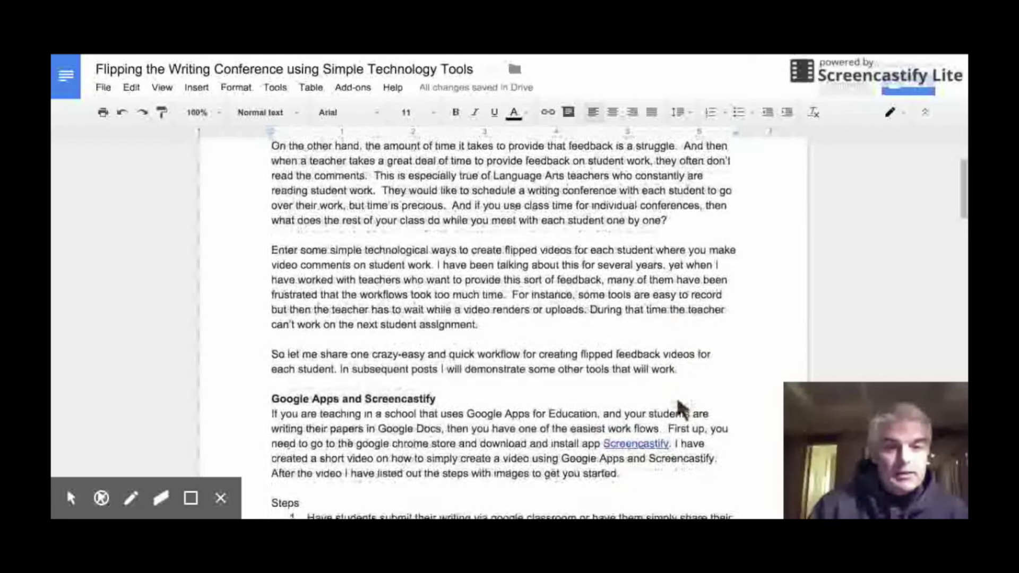
pyautogui.scroll(2, 681, 408)
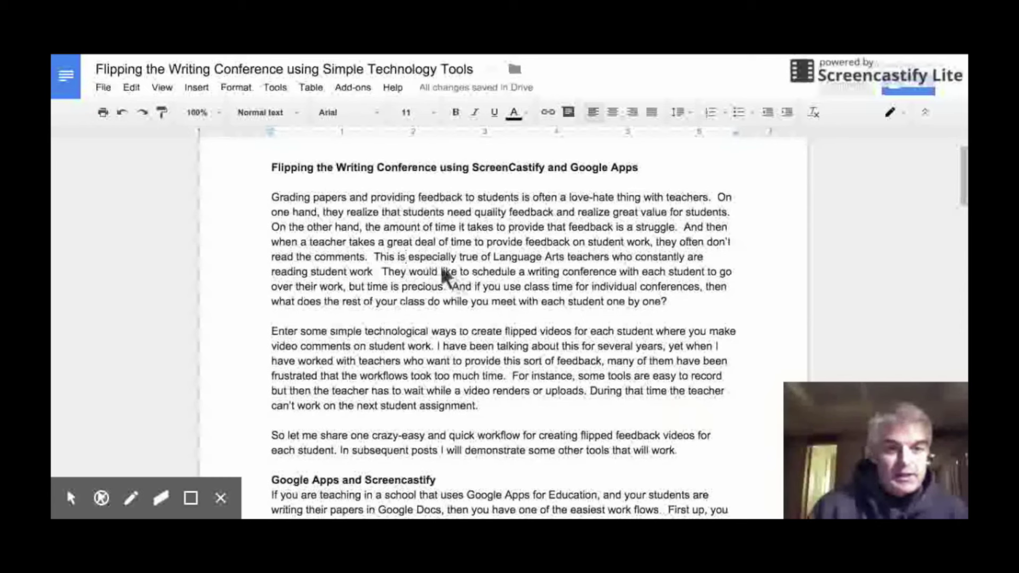
pyautogui.moveTo(425, 258); pyautogui.dragTo(326, 215)
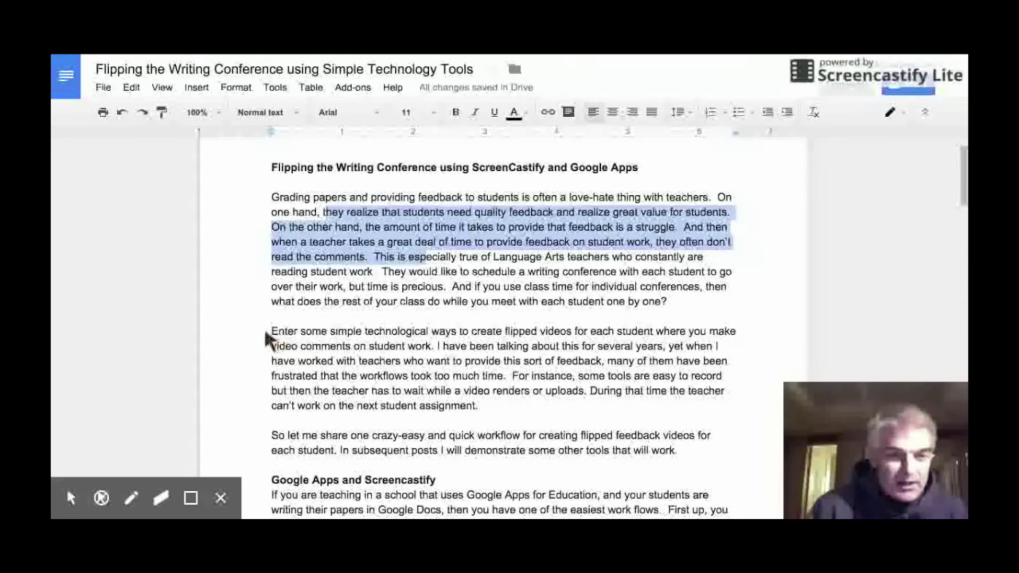
pyautogui.moveTo(271, 332); pyautogui.dragTo(386, 364)
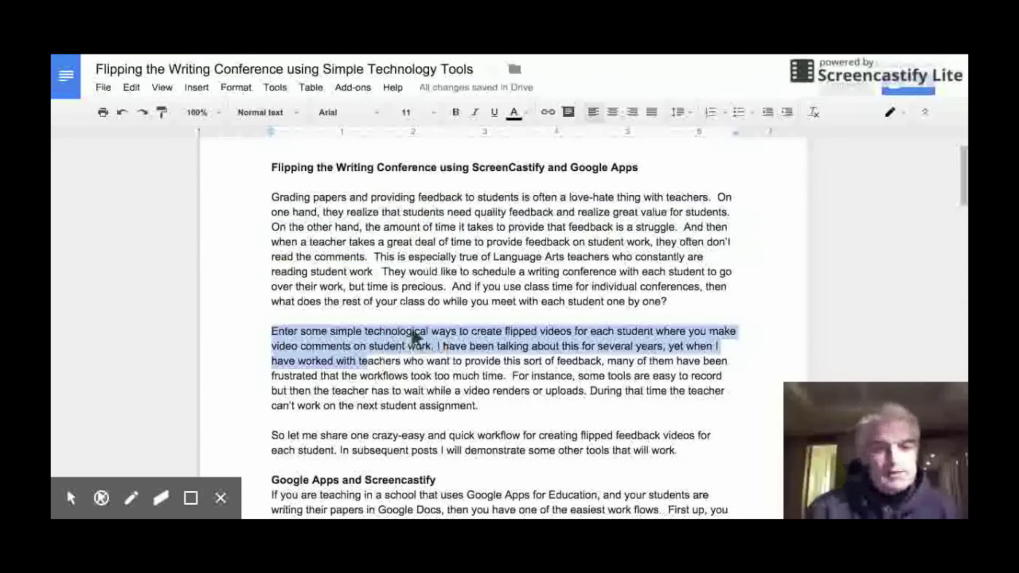
# - Highlight and then clear the install instructions in the Google Apps section, scrolling toward the Steps list
pyautogui.scroll(-3, 366, 372)
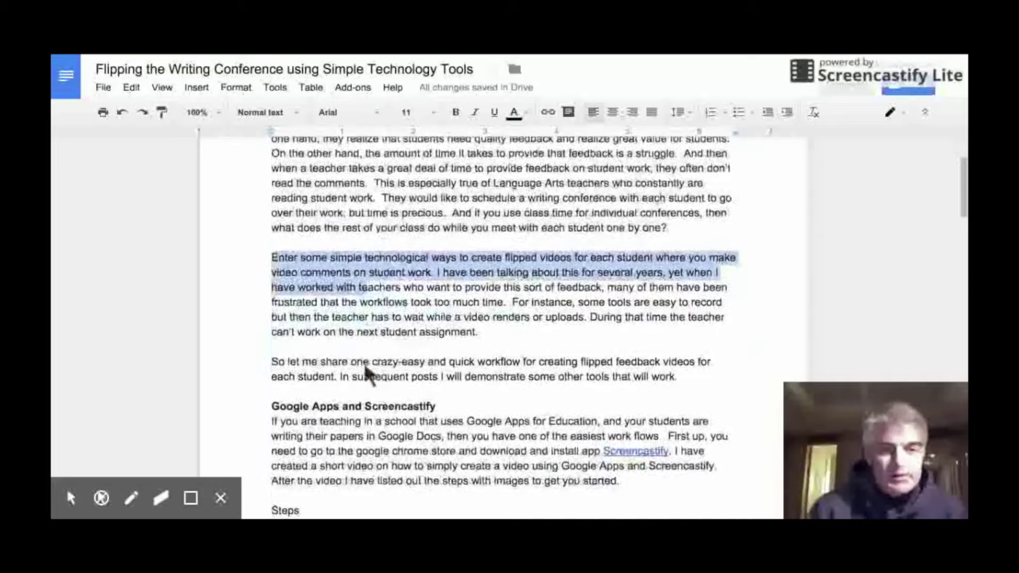
pyautogui.moveTo(663, 332); pyautogui.dragTo(353, 381)
pyautogui.click(351, 376)
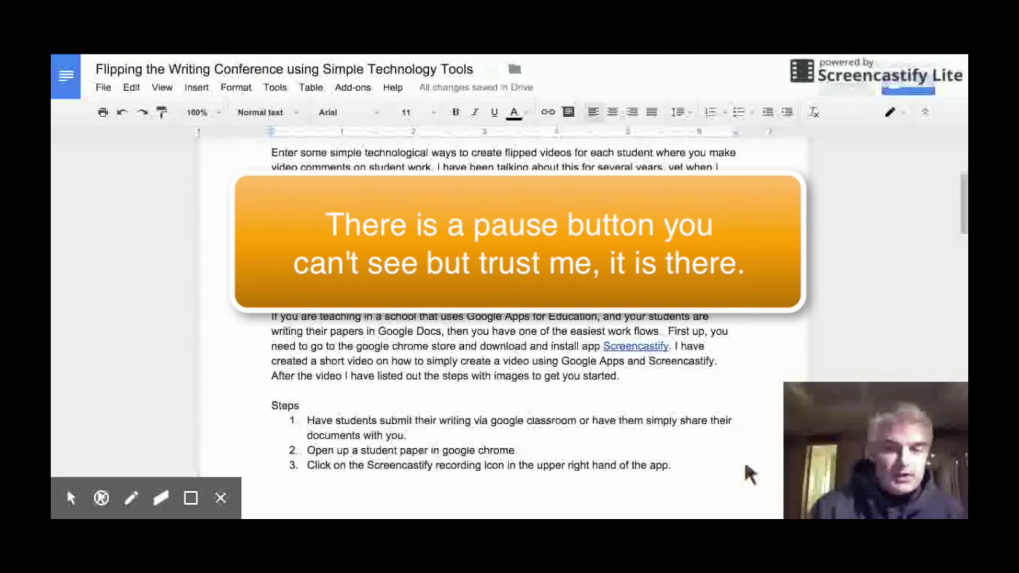
pyautogui.scroll(-1, 749, 474)
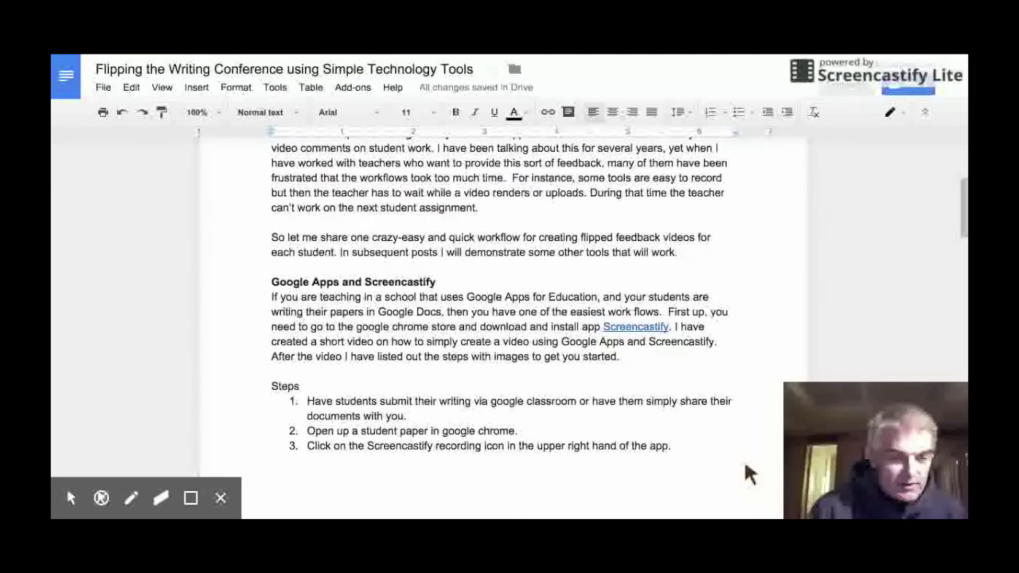
pyautogui.click(131, 498)
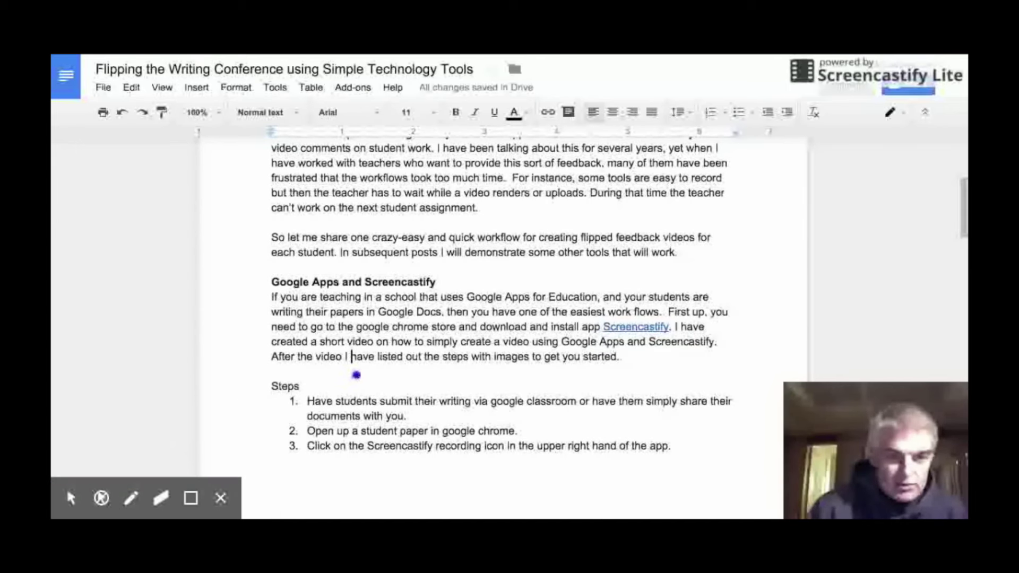
# - Circle "have listed out the steps" in blue, then leave drawing mode
pyautogui.moveTo(353, 374)
pyautogui.mouseDown()
pyautogui.moveTo(476, 370)
pyautogui.moveTo(455, 334)
pyautogui.moveTo(338, 331)
pyautogui.moveTo(320, 353)
pyautogui.moveTo(369, 377)
pyautogui.mouseUp()
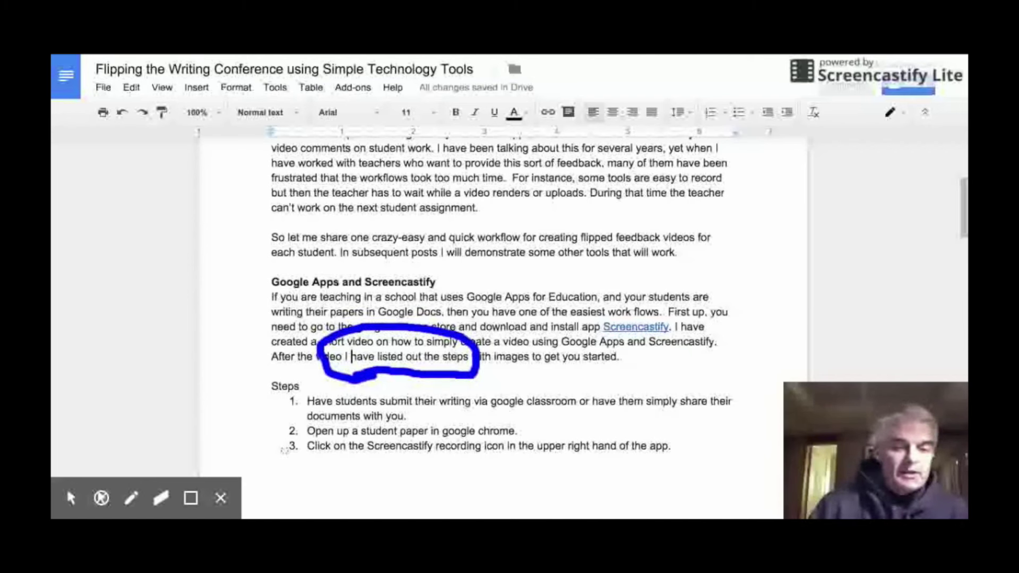
pyautogui.moveTo(101, 498)
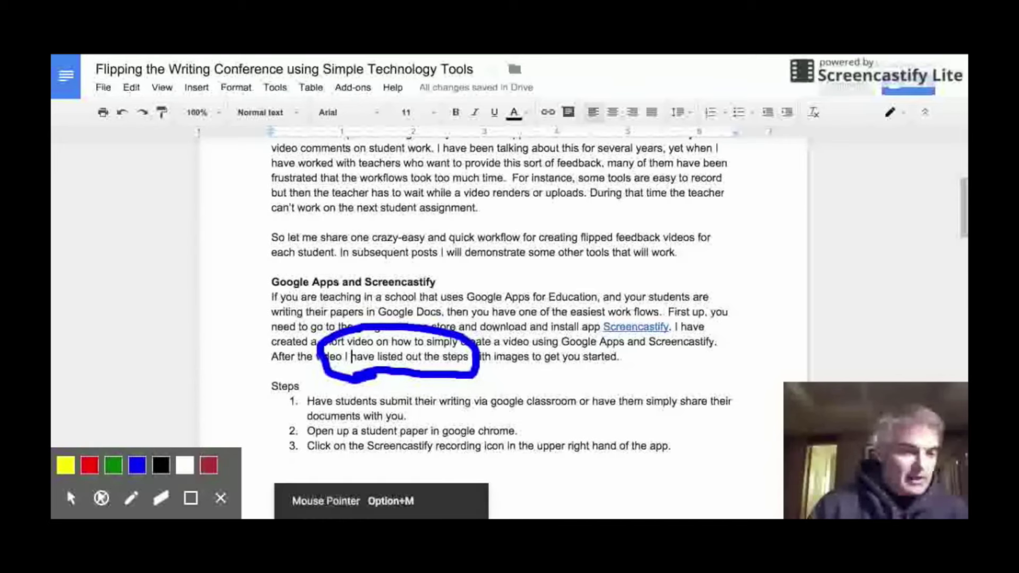
pyautogui.click(71, 498)
# - Scroll through the rest of the document while narrating the feedback
pyautogui.scroll(-2, 524, 436)
pyautogui.scroll(-9, 523, 446)
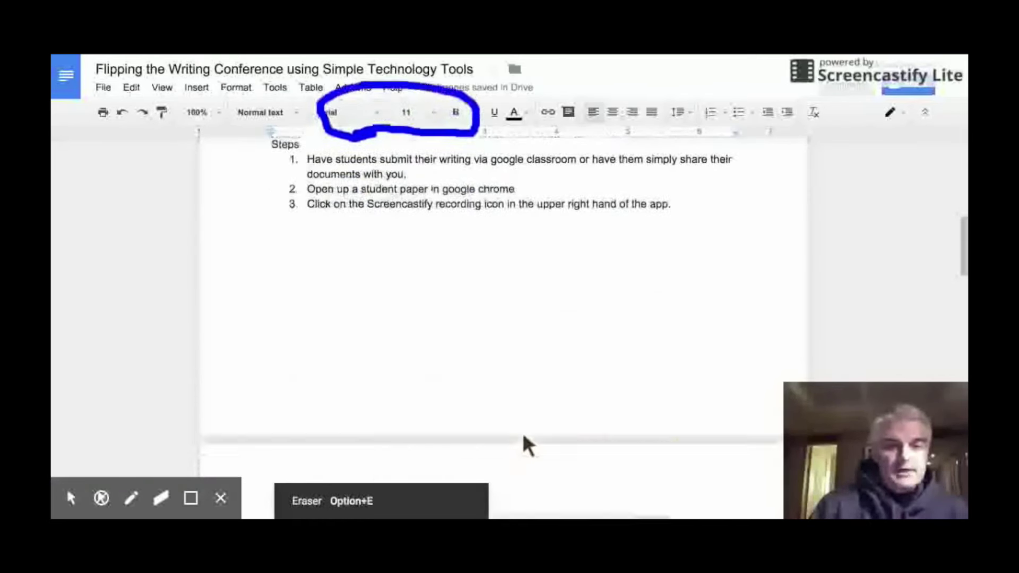
pyautogui.scroll(-1, 524, 445)
pyautogui.scroll(8, 523, 446)
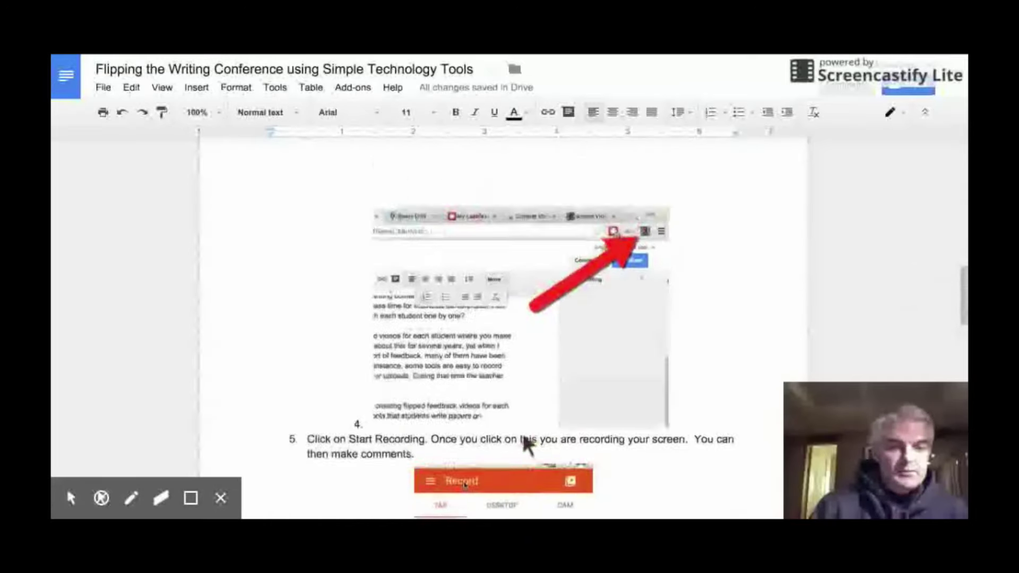
pyautogui.scroll(5, 524, 445)
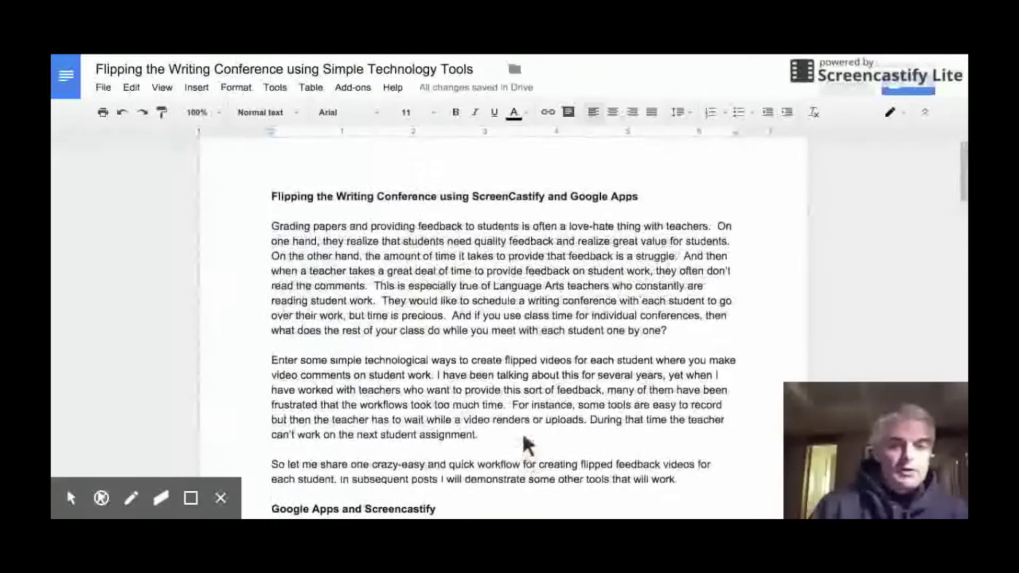
pyautogui.scroll(-5, 523, 446)
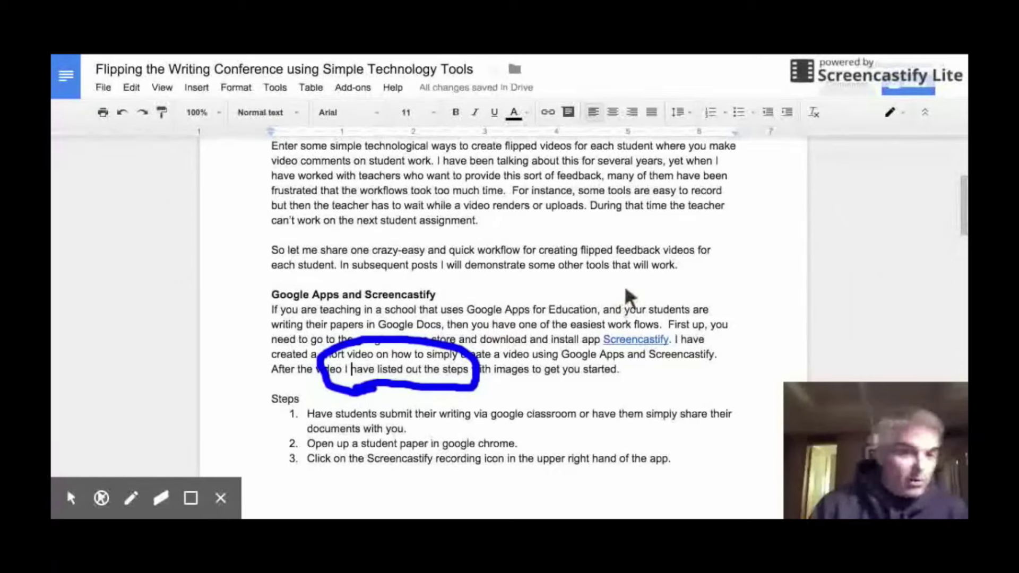
pyautogui.scroll(-6, 586, 345)
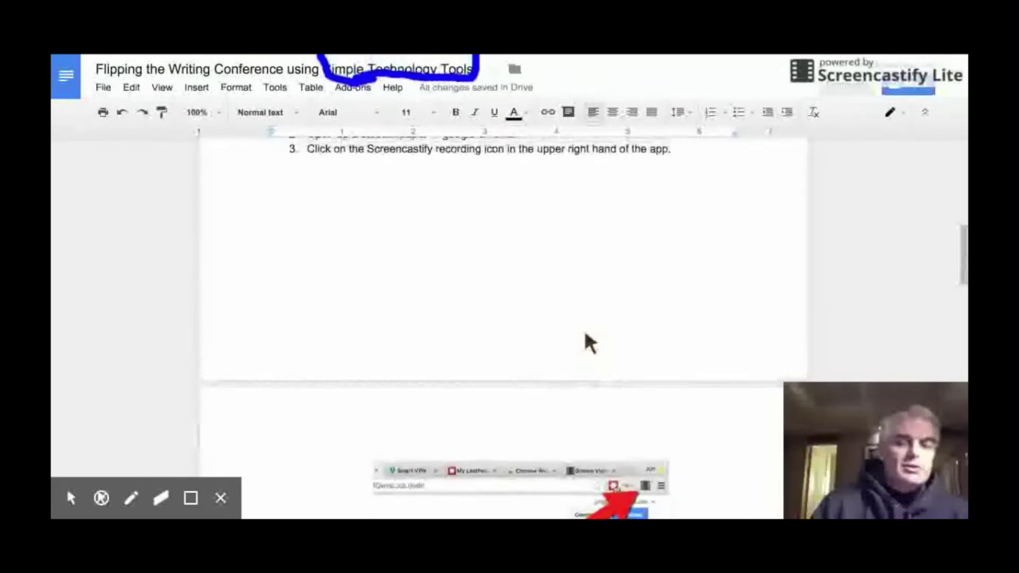
pyautogui.scroll(3, 589, 344)
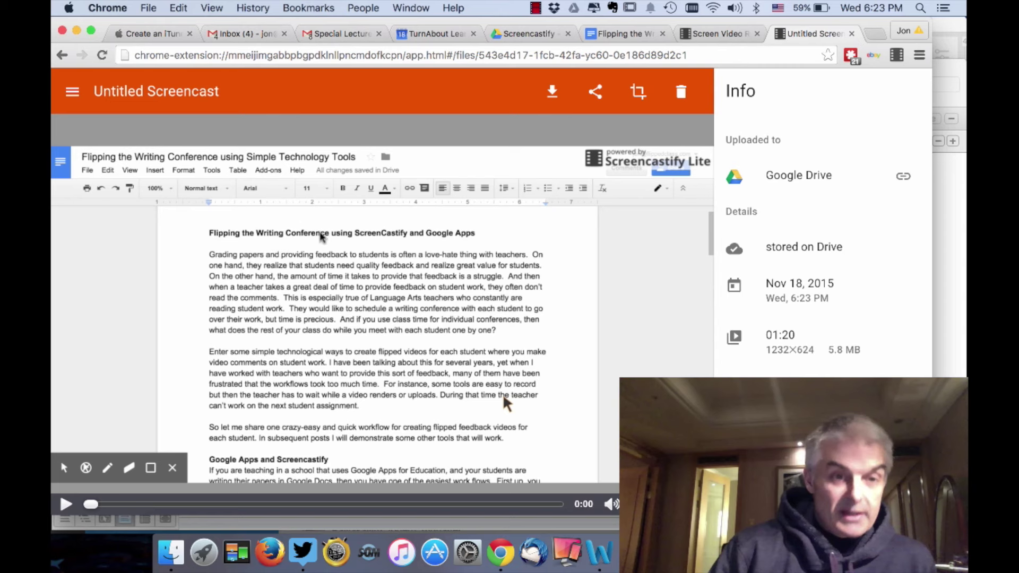
# - Rename the 'Untitled Screencast' recording after the student's paper
pyautogui.click(204, 92)
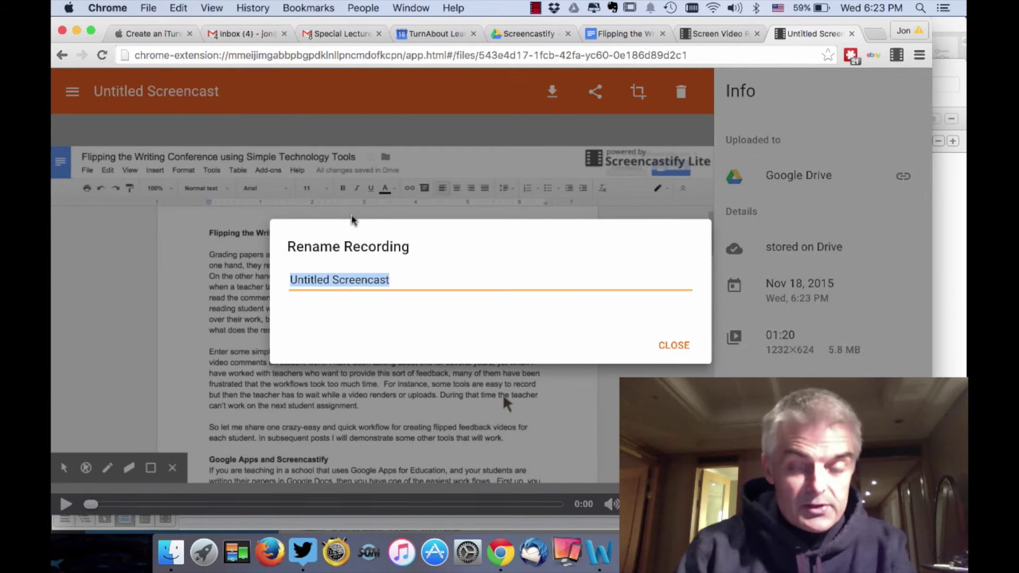
pyautogui.write("Jon's Paper")
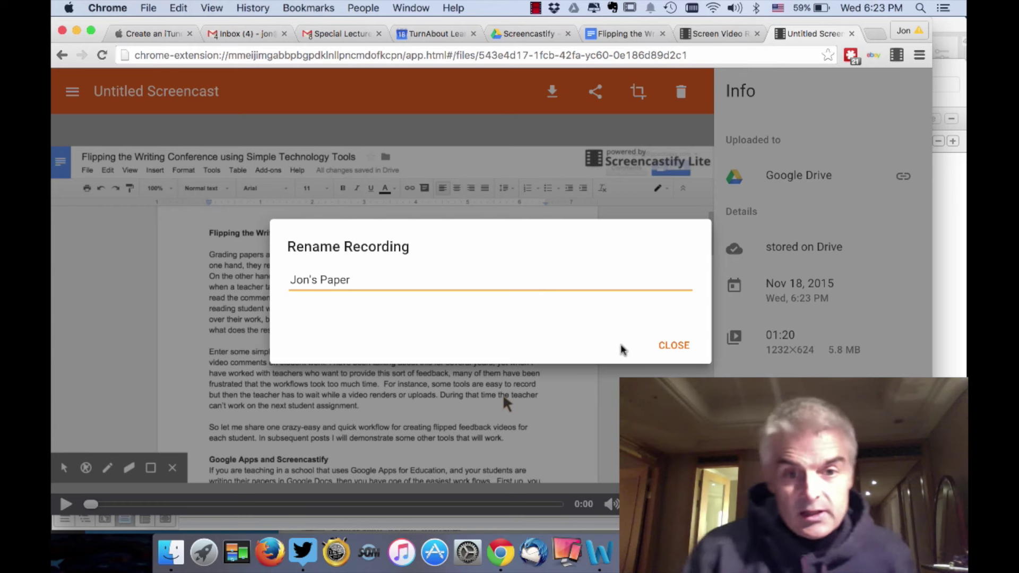
pyautogui.click(680, 345)
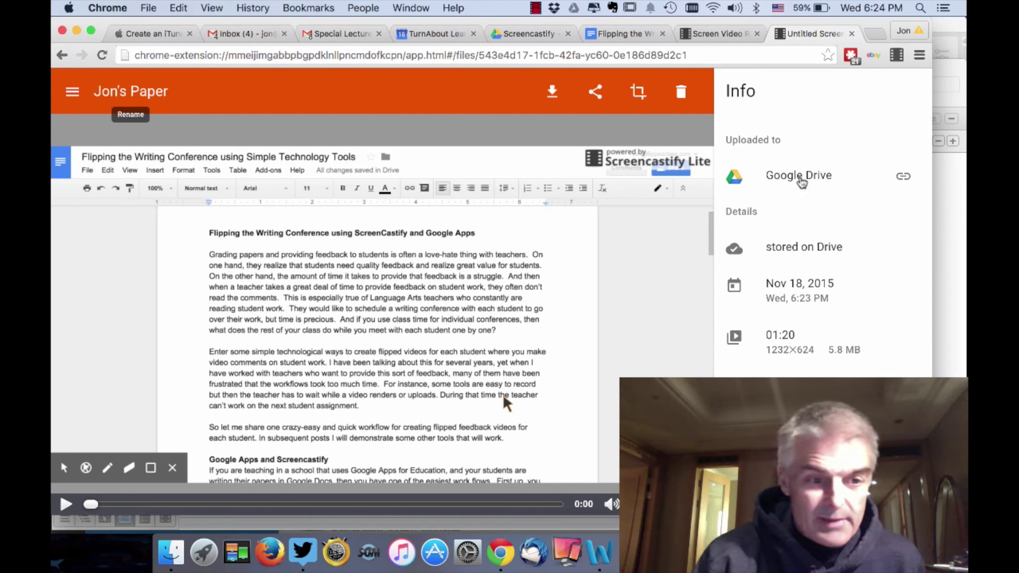
# - Preview the renamed recording's first seconds, then go to the Drive folder tab
pyautogui.click(67, 505)
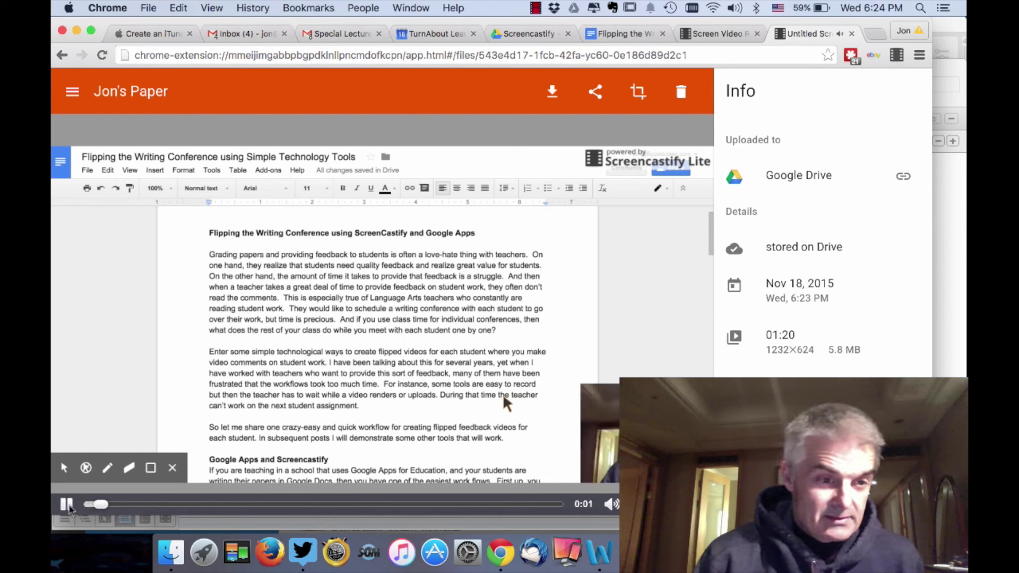
pyautogui.click(67, 506)
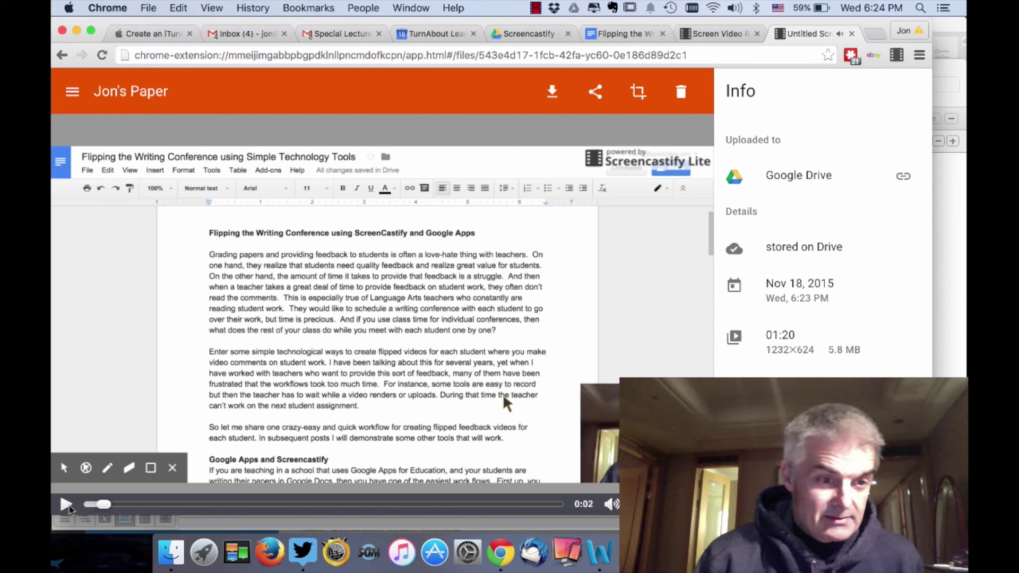
pyautogui.click(530, 38)
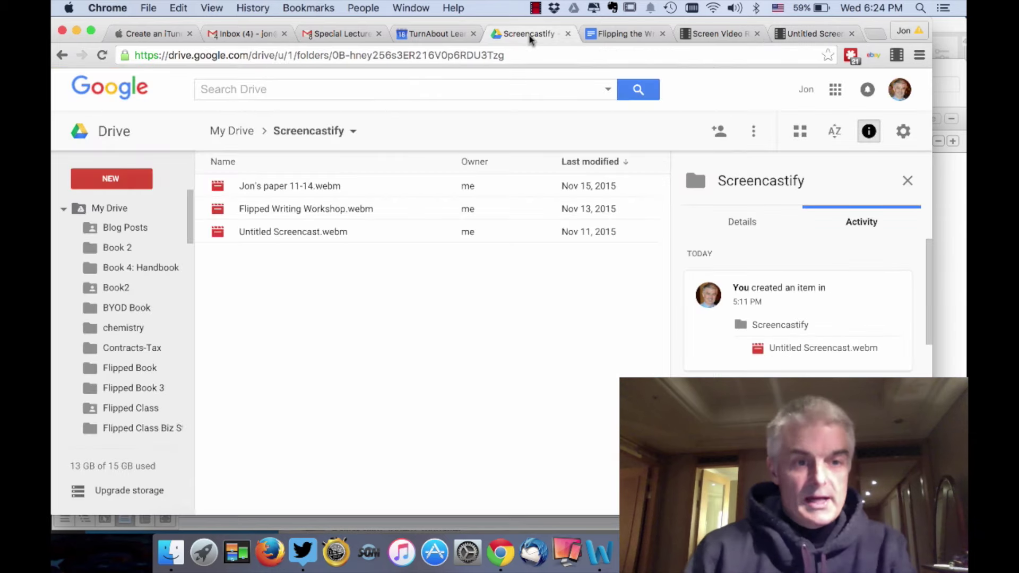
# - Reopen the Screencastify folder from My Drive and open the new recording's Share dialog, closing it unshared
pyautogui.click(219, 131)
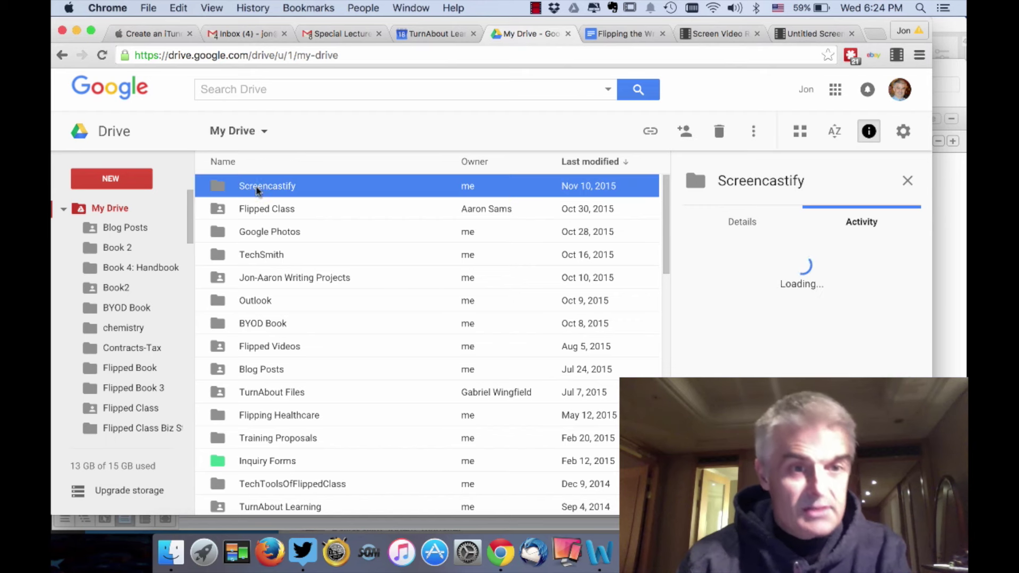
pyautogui.doubleClick(222, 189)
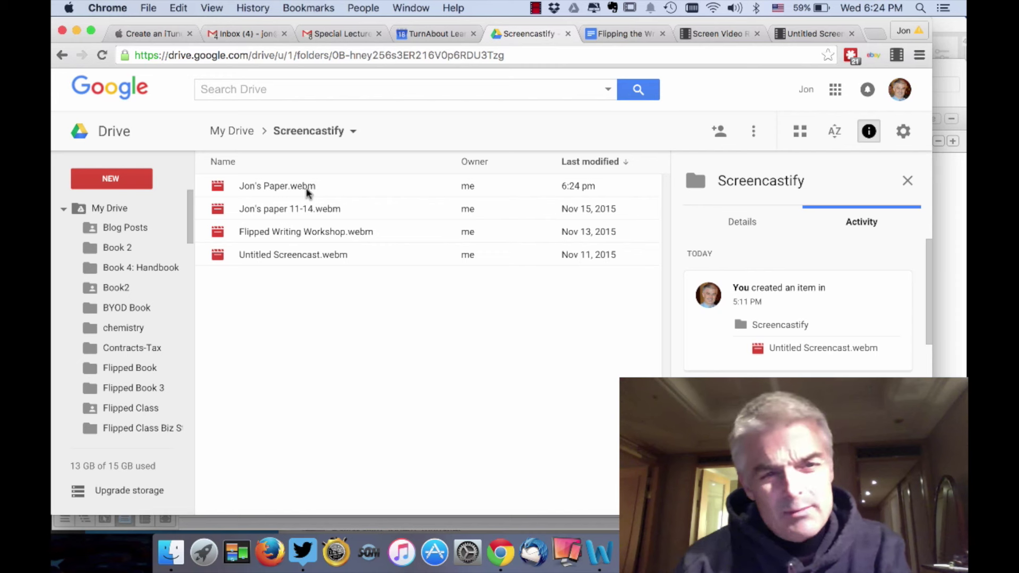
pyautogui.click(270, 191)
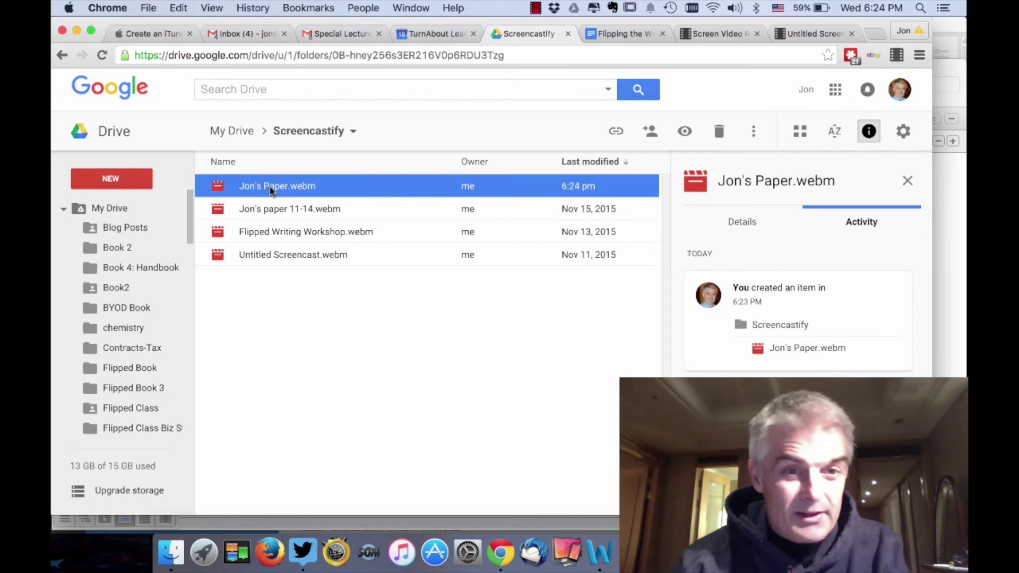
pyautogui.rightClick(298, 195)
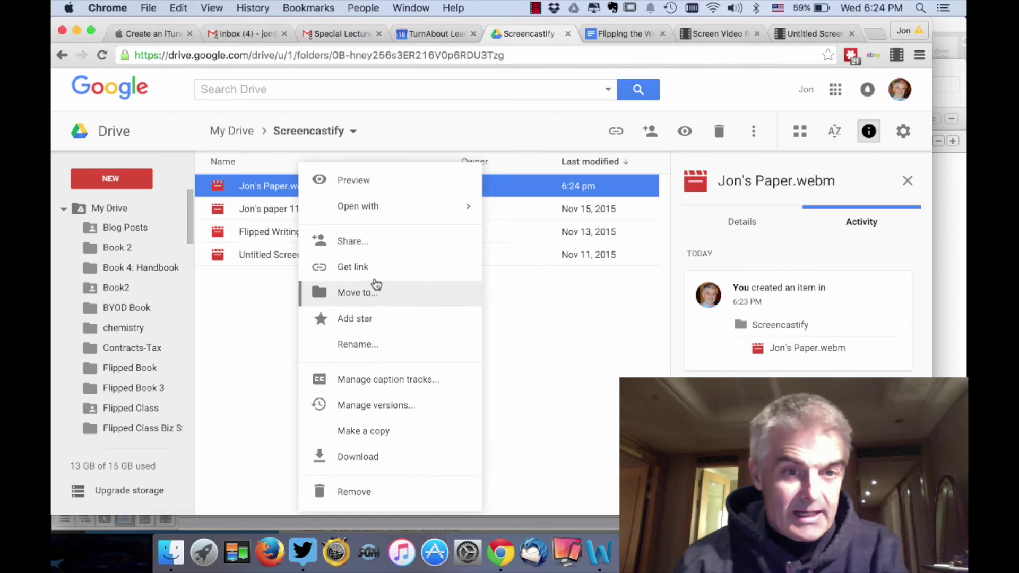
pyautogui.click(374, 248)
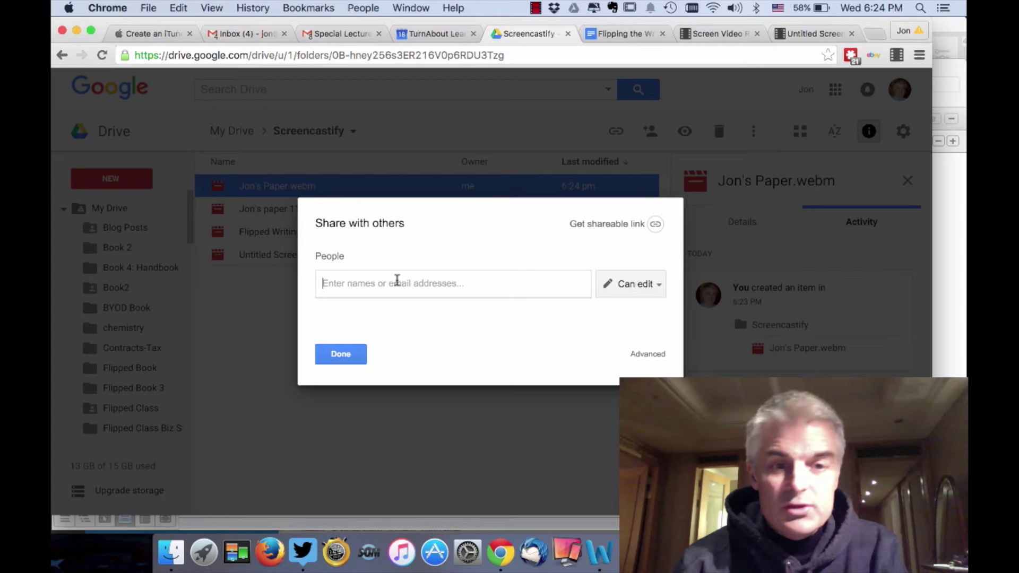
pyautogui.click(297, 189)
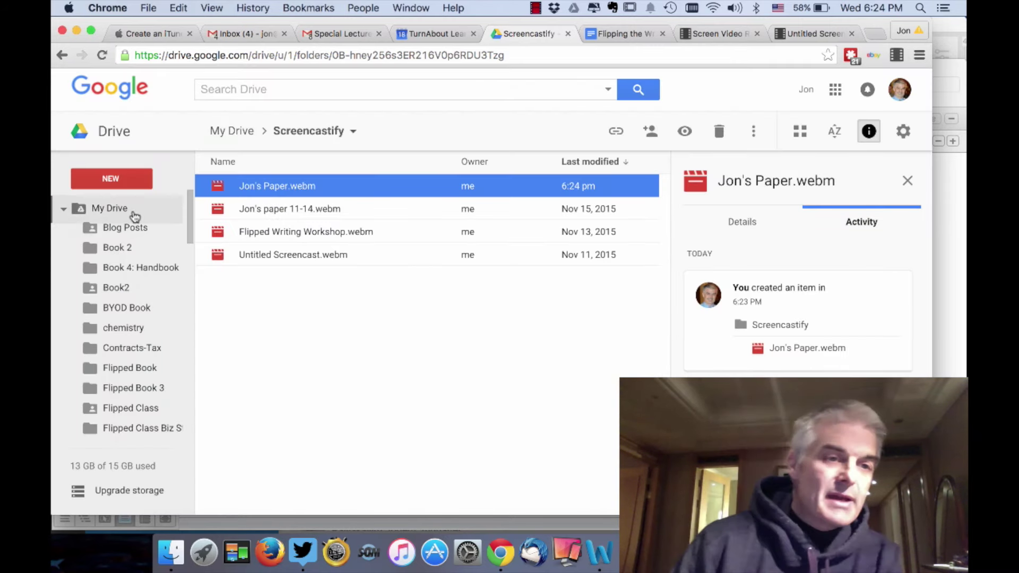
# - Create a new folder named for the teacher's class inside the Screencastify folder
pyautogui.click(126, 185)
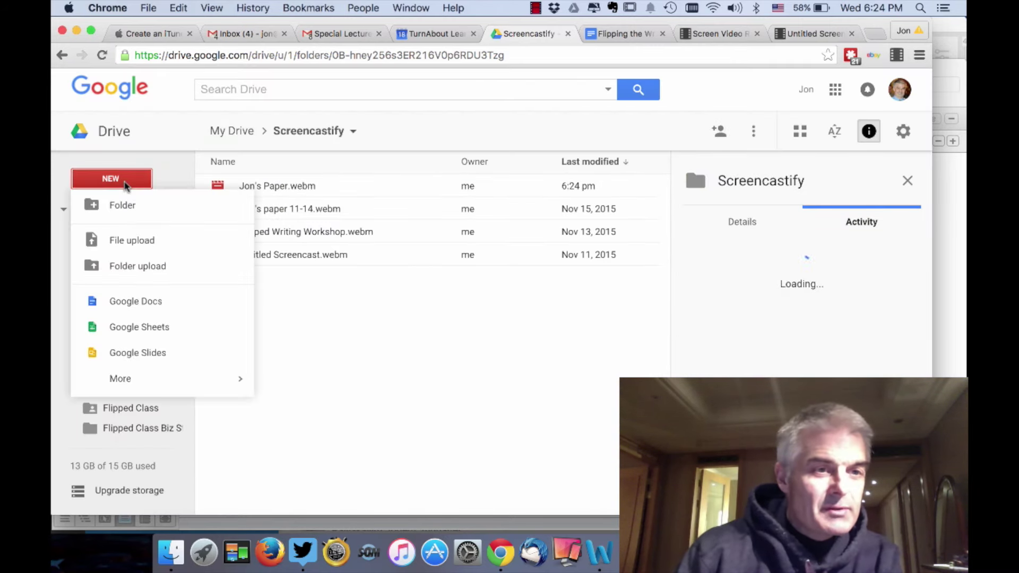
pyautogui.click(196, 211)
pyautogui.write('J')
pyautogui.press('BackSpace')
pyautogui.write("Mr. Bergmann's Class")
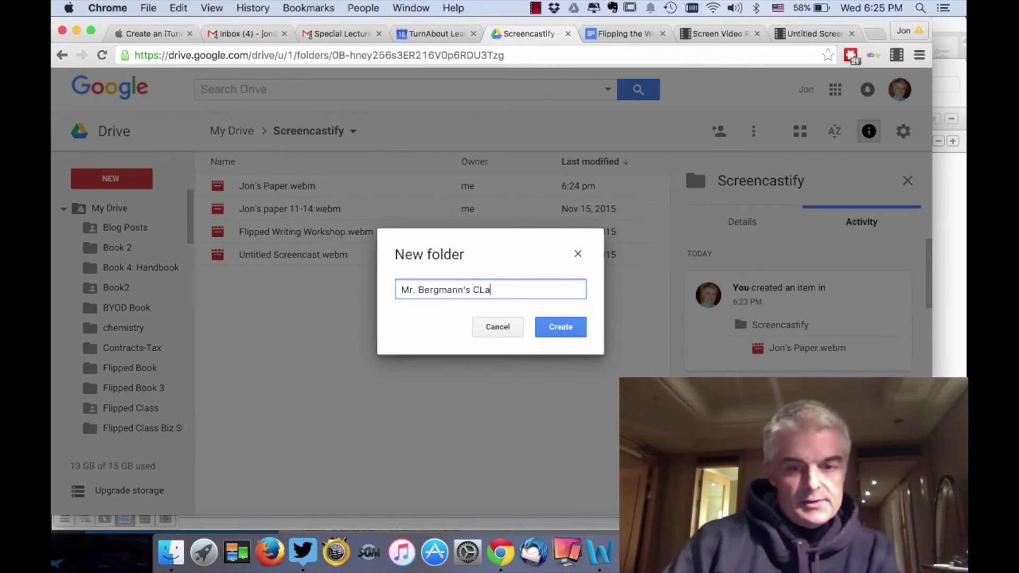
pyautogui.click(557, 326)
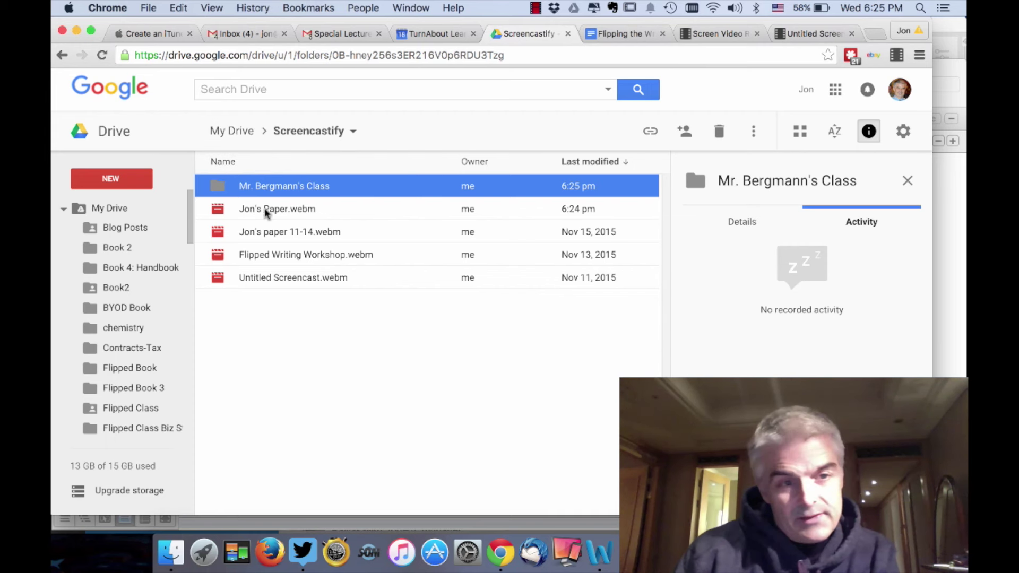
pyautogui.rightClick(224, 185)
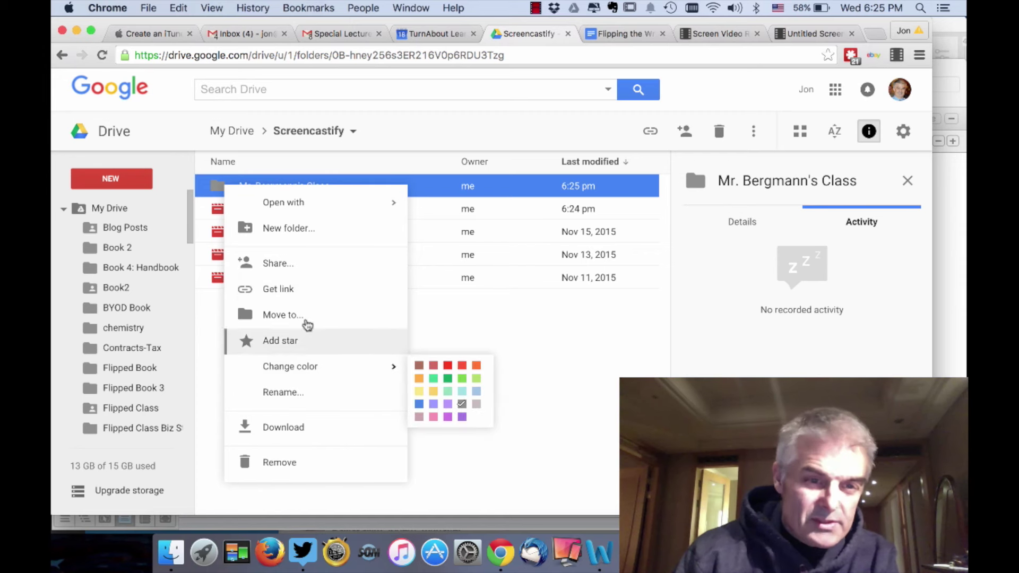
# - Share the class folder with one person and drag the recording toward it
pyautogui.click(302, 268)
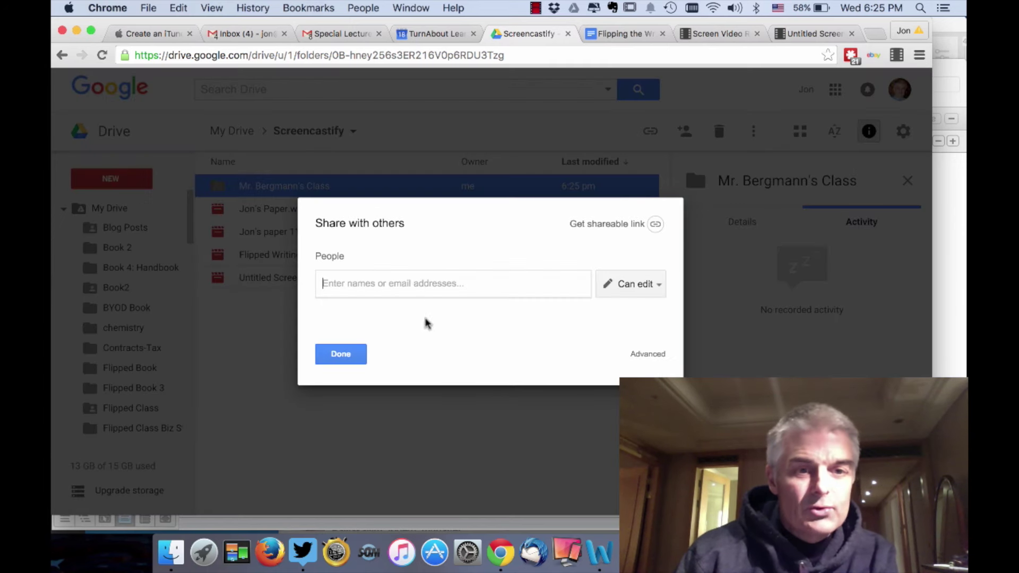
pyautogui.click(340, 354)
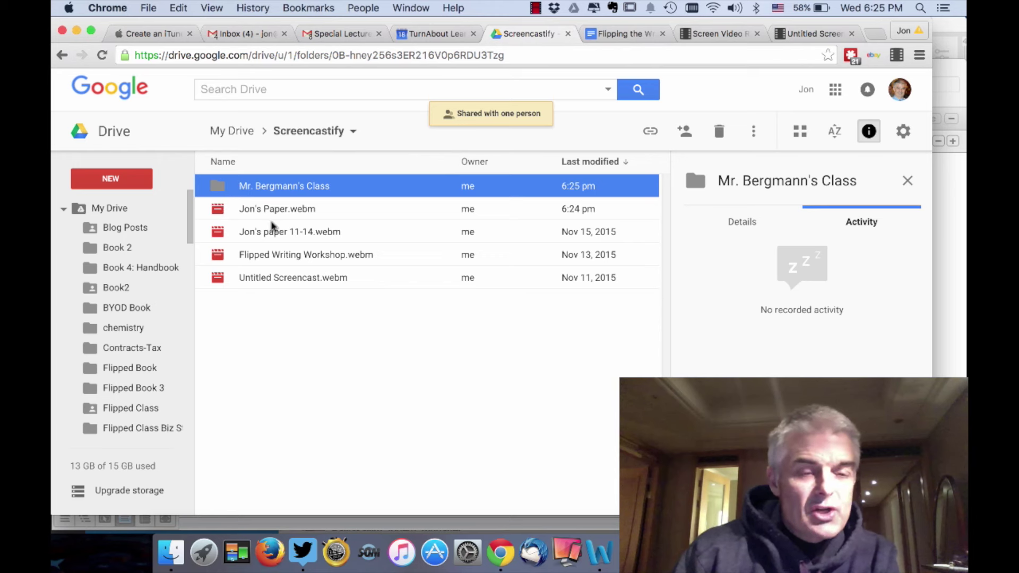
pyautogui.moveTo(222, 210)
pyautogui.mouseDown()
pyautogui.moveTo(267, 199)
pyautogui.moveTo(272, 187)
pyautogui.moveTo(239, 214)
pyautogui.moveTo(214, 211)
pyautogui.mouseUp()
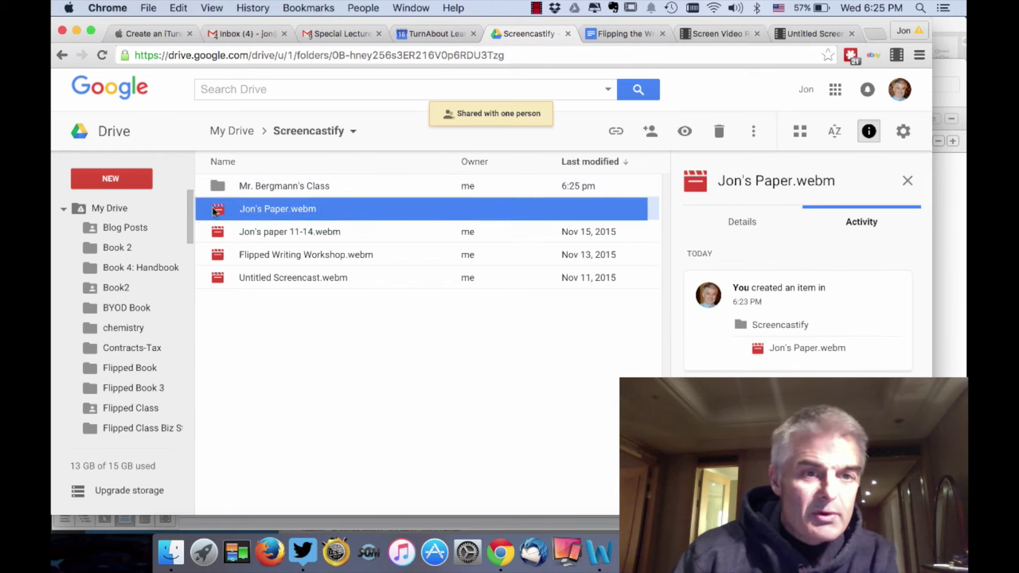